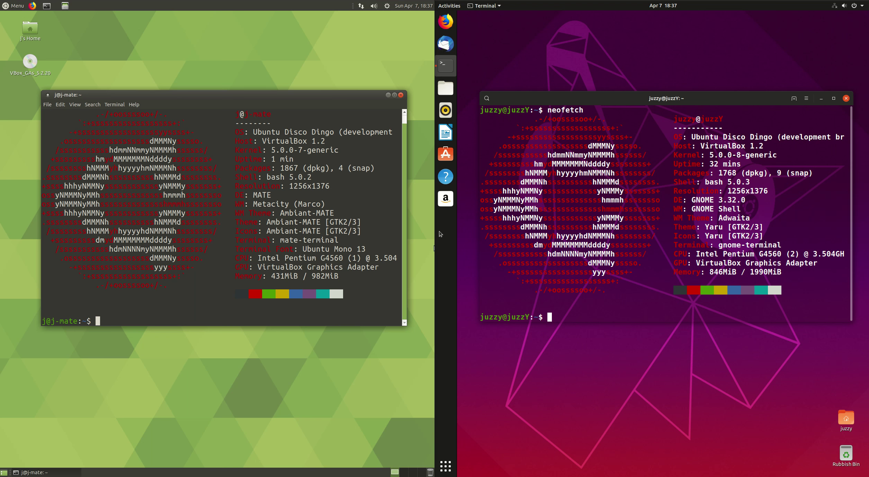
mouse_move(297, 101)
left_mouse_down()
mouse_move(290, 95)
mouse_move(293, 101)
left_mouse_up()
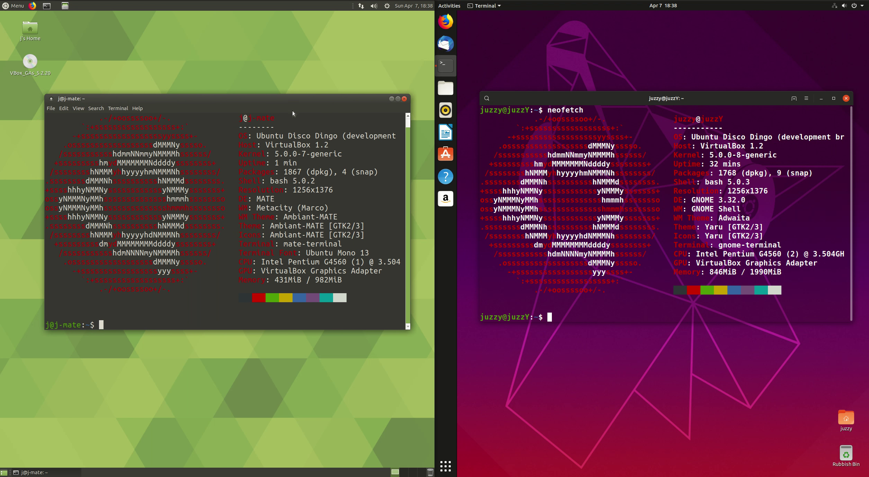
left_click_drag(301, 101, 306, 104)
left_click_drag(699, 104, 708, 124)
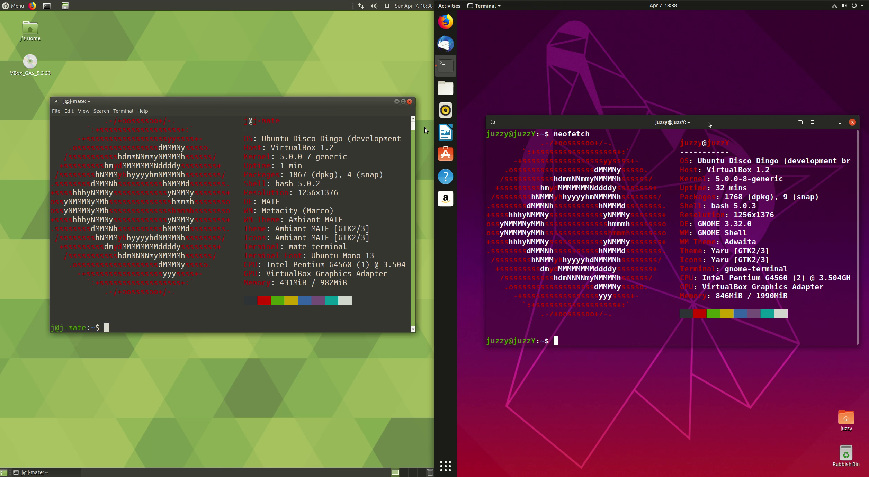
left_click_drag(710, 122, 703, 105)
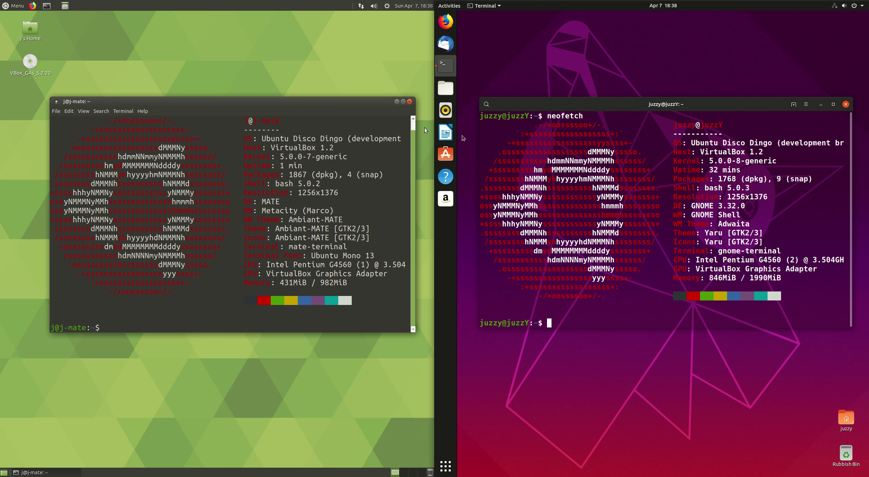
left_click_drag(281, 111, 265, 115)
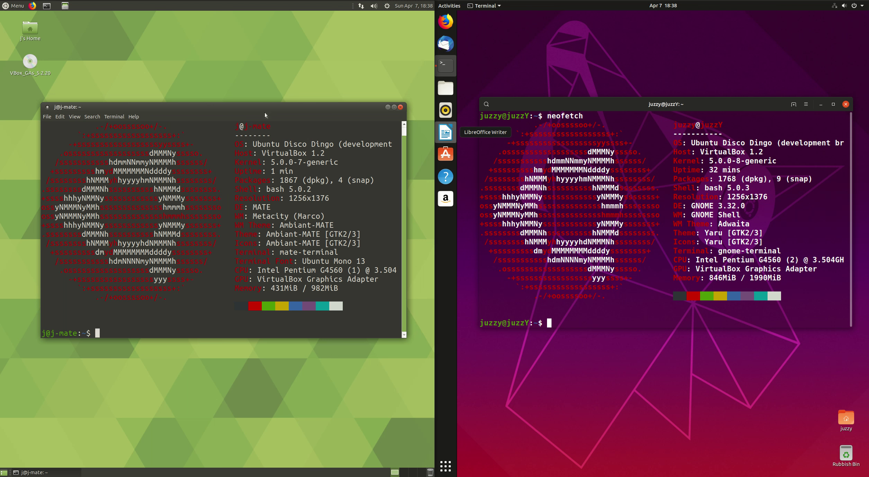
left_click_drag(265, 114, 263, 106)
Compare the full MATE application menu with the GNOME applications grid, and close both launchers.
left_click(16, 6)
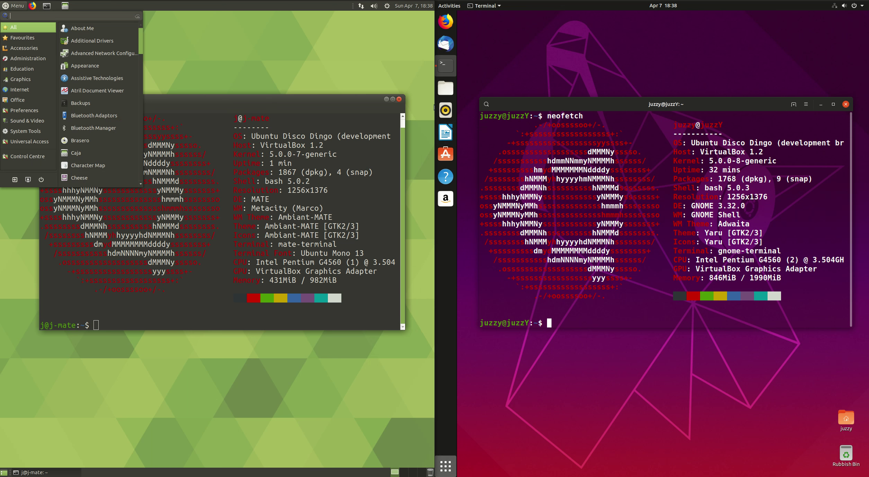
left_click(449, 473)
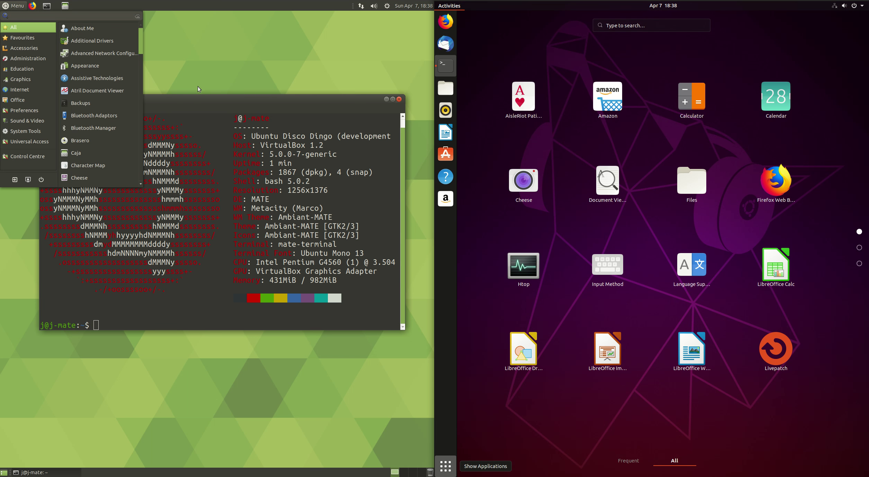
left_click(216, 101)
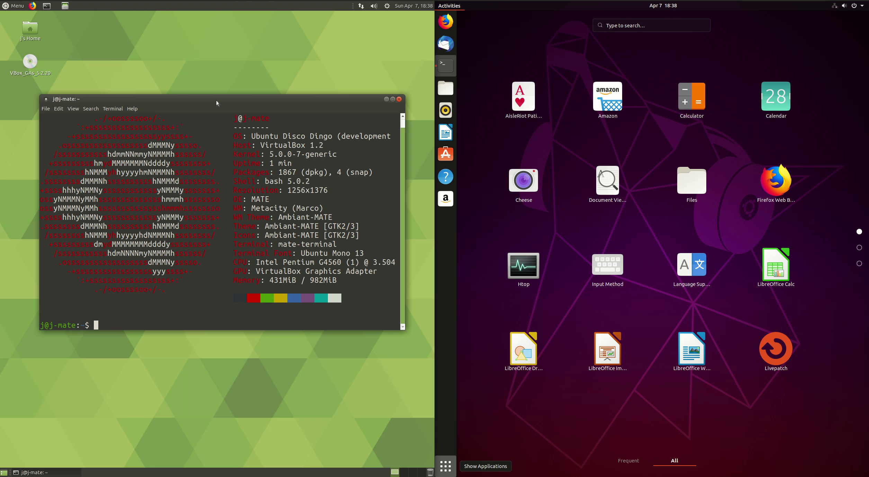
left_click(13, 7)
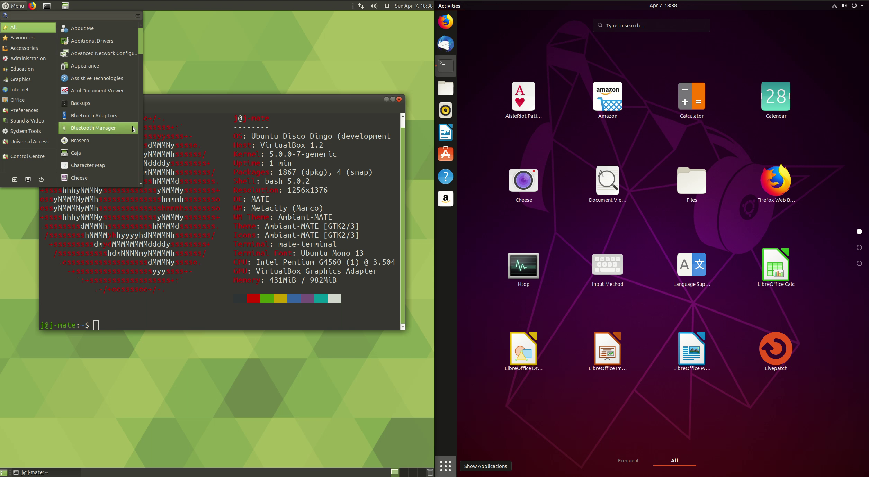
left_click(211, 113)
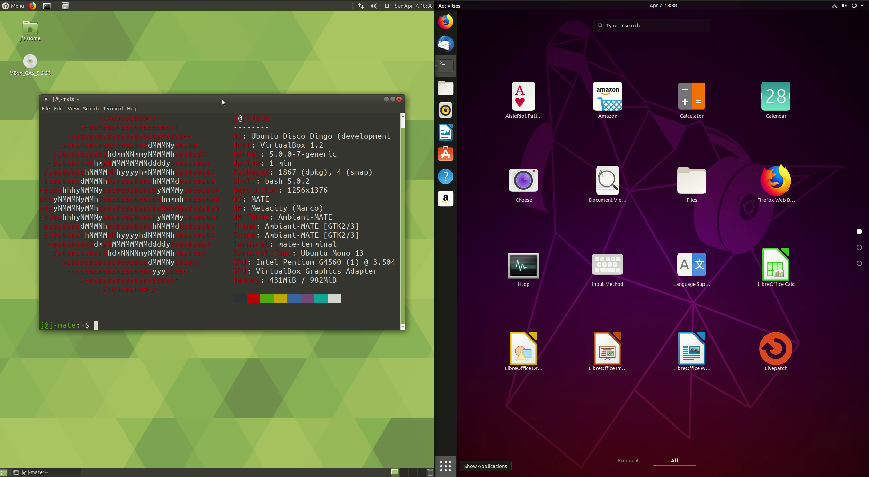
left_click(19, 8)
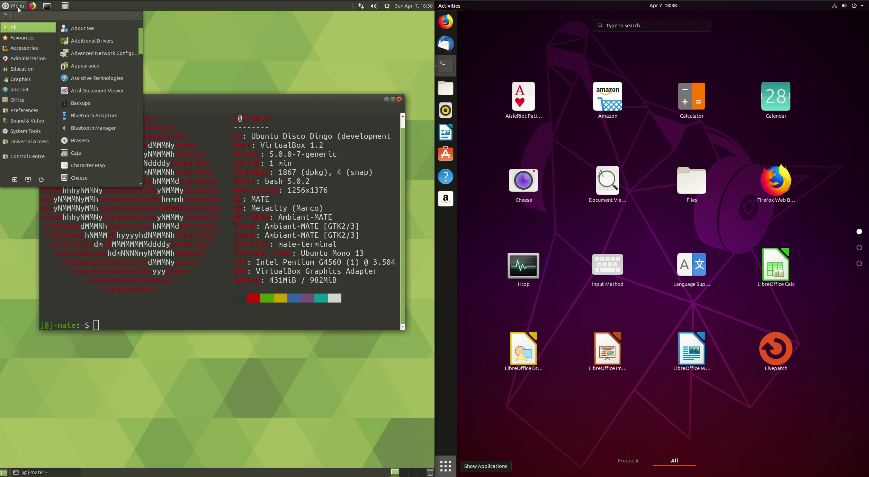
left_click(30, 141)
left_click(323, 105)
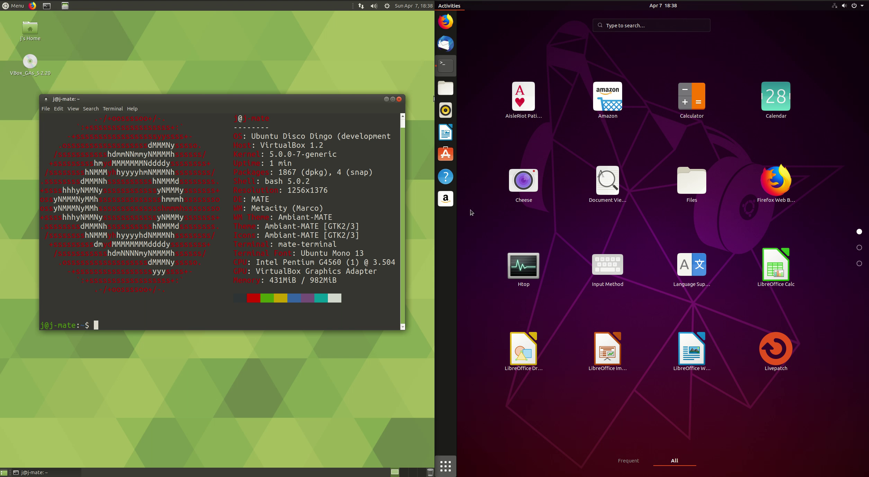
left_click(451, 473)
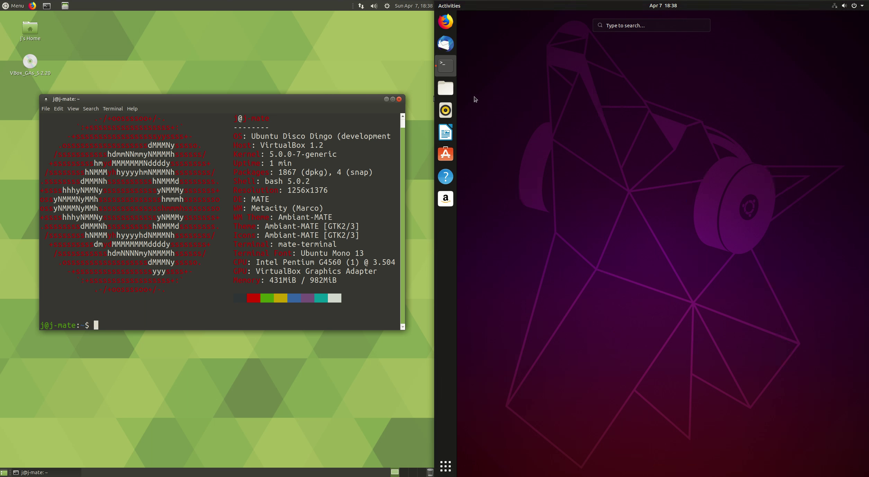
left_click(448, 464)
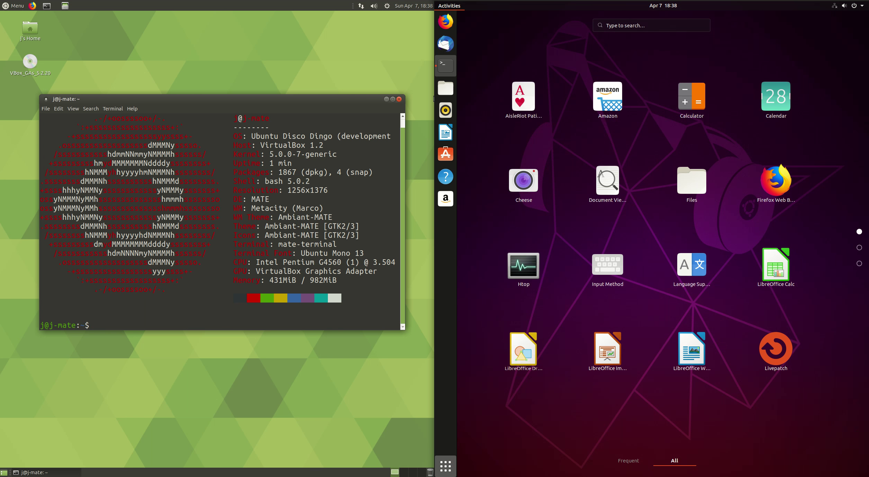
left_click(448, 10)
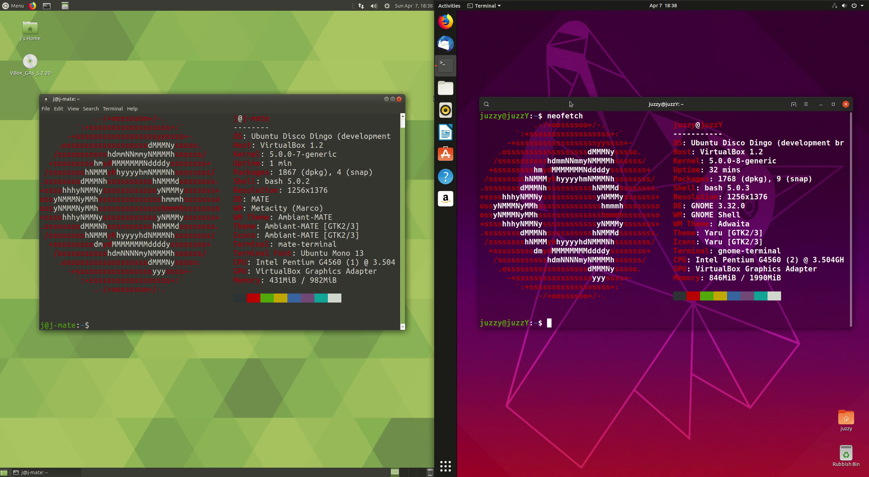
left_click_drag(593, 104, 599, 113)
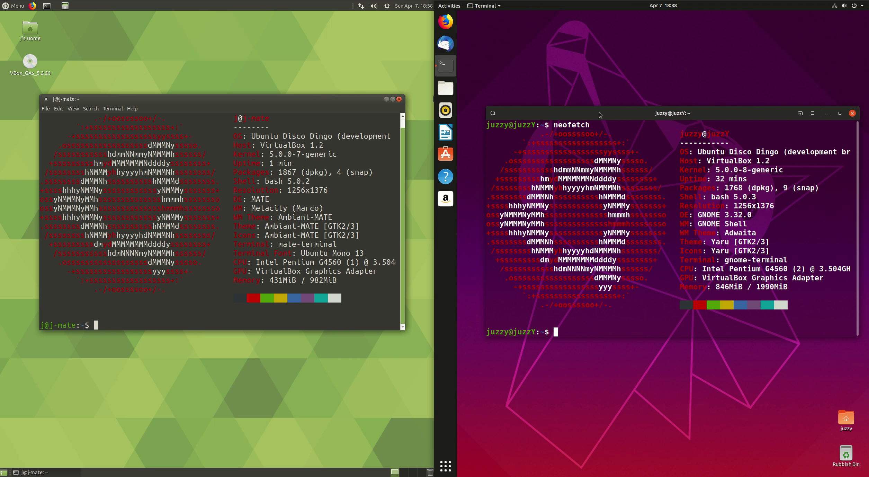
mouse_move(599, 112)
left_mouse_down()
mouse_move(605, 91)
mouse_move(604, 107)
left_mouse_up()
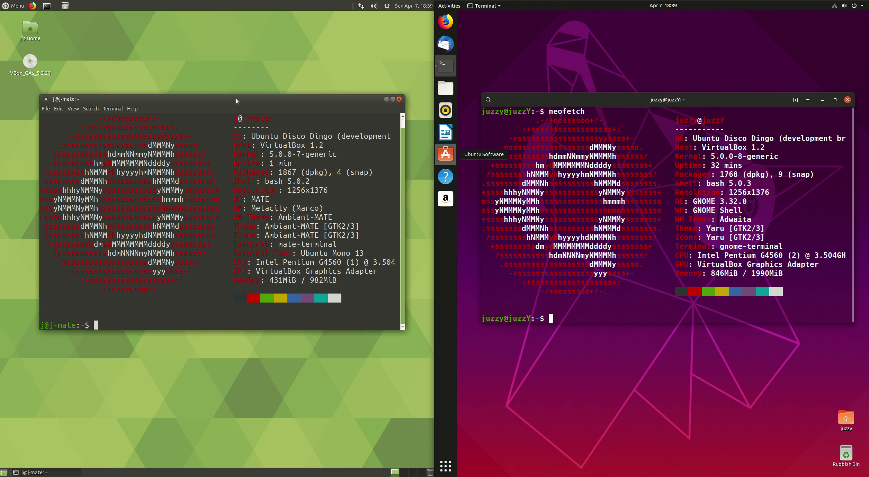
Open the home folder in the file manager on both desktops and place each window over its terminal.
double_click(31, 29)
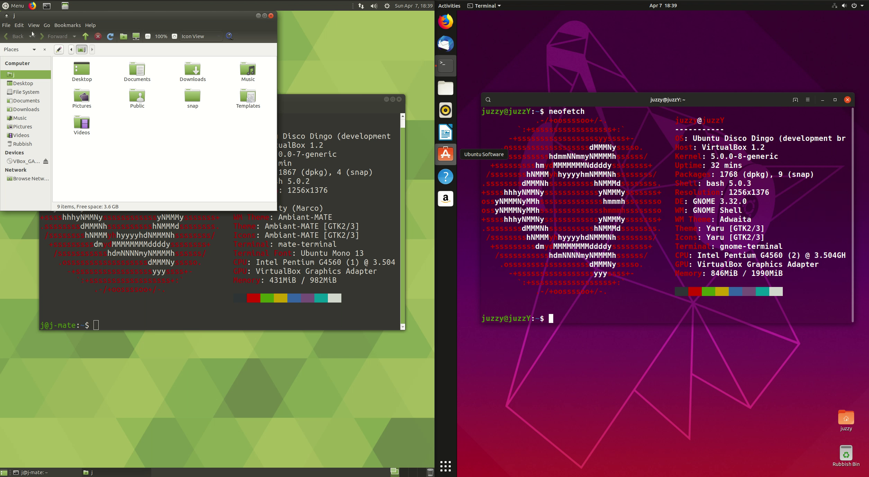
left_click_drag(199, 14, 281, 119)
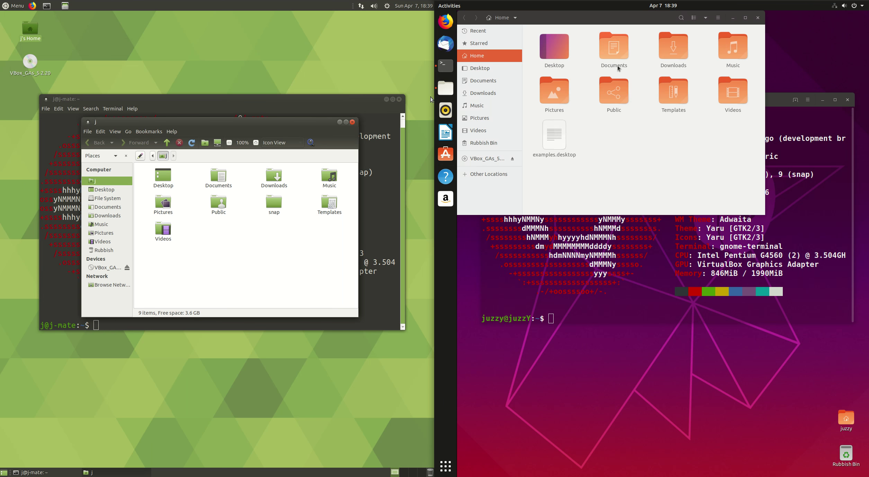
left_click_drag(289, 123, 288, 110)
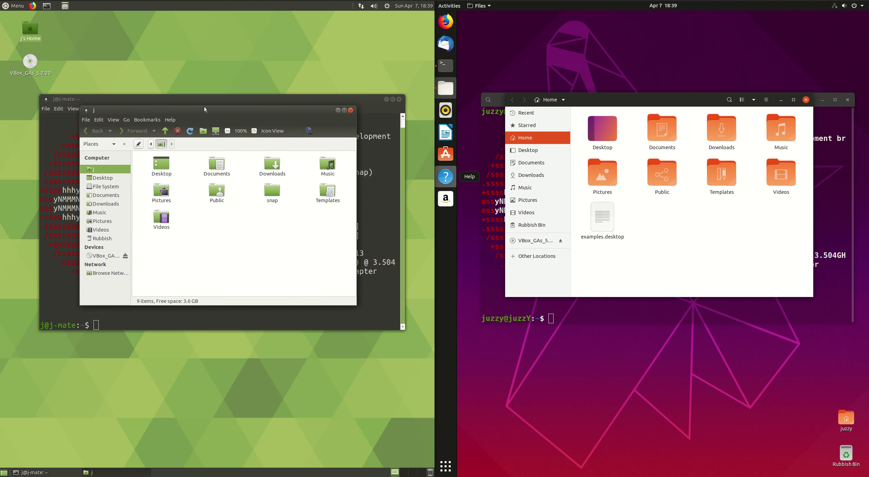
left_click_drag(178, 111, 180, 100)
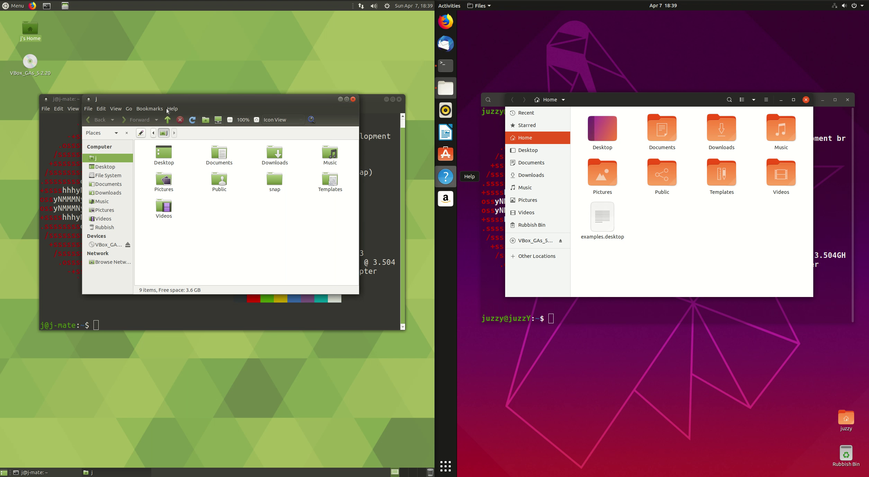
View the About information of the Caja file manager on the MATE desktop and close it.
left_click(170, 108)
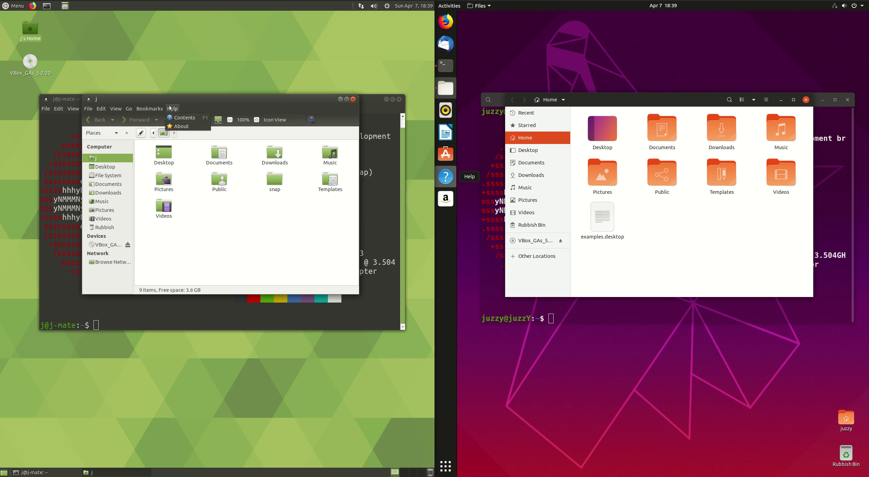
left_click(181, 126)
left_click_drag(225, 140, 236, 144)
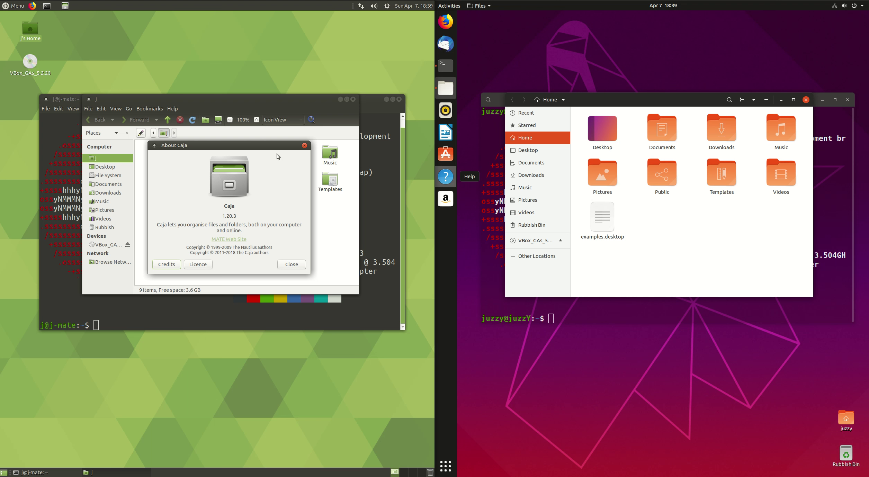
left_click(305, 146)
Inspect the context menus of the snap folder and of the empty folder area in Caja.
right_click(280, 184)
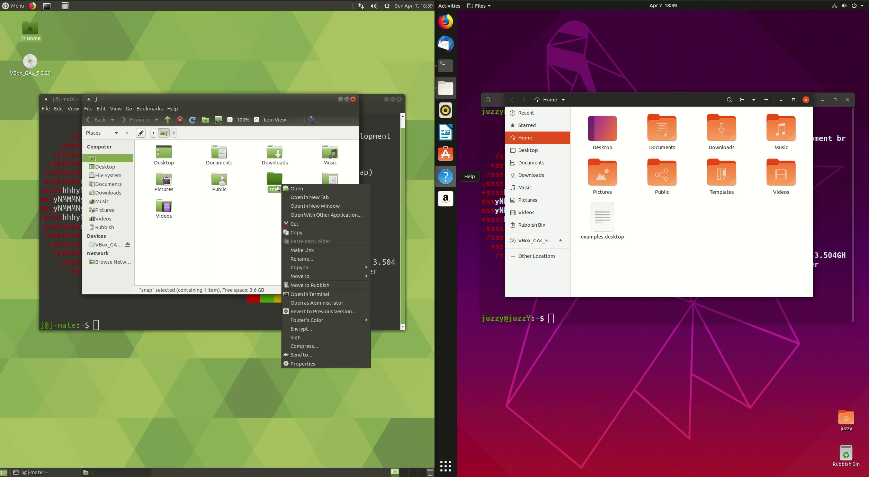
left_click(254, 216)
right_click(254, 216)
left_click(224, 222)
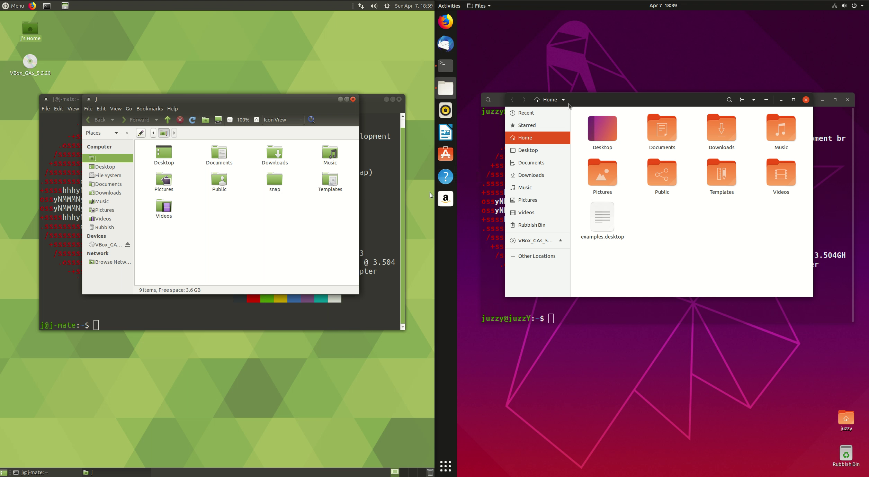
Show the application details of Files on the GNOME desktop and close the details window.
left_click_drag(629, 104, 620, 110)
left_click(480, 7)
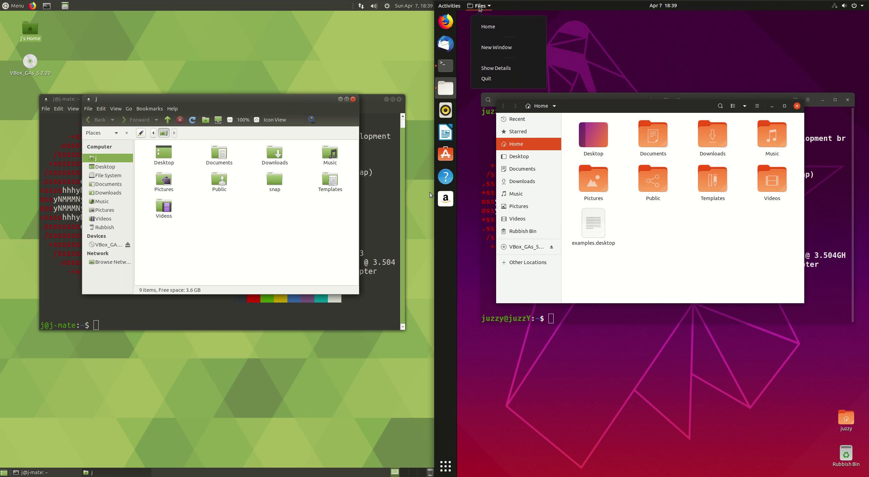
left_click(500, 69)
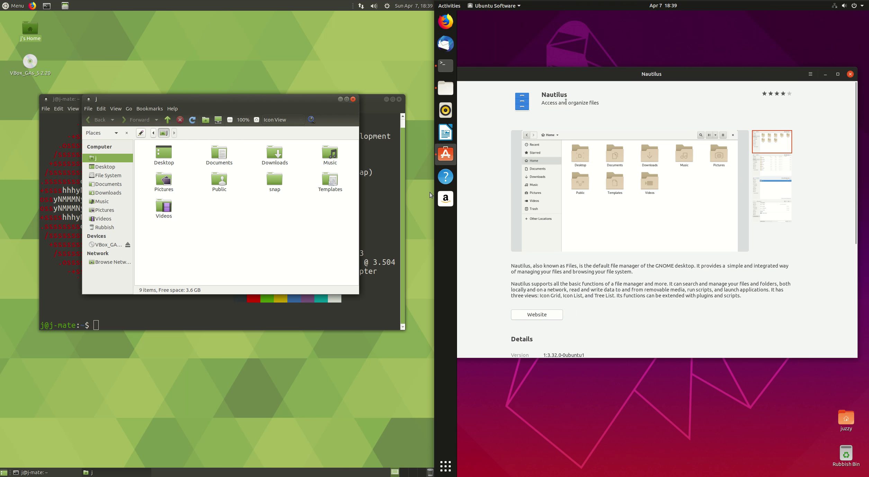
left_click(850, 74)
Close the file managers on both desktops and return to the terminals.
left_click_drag(642, 106, 643, 107)
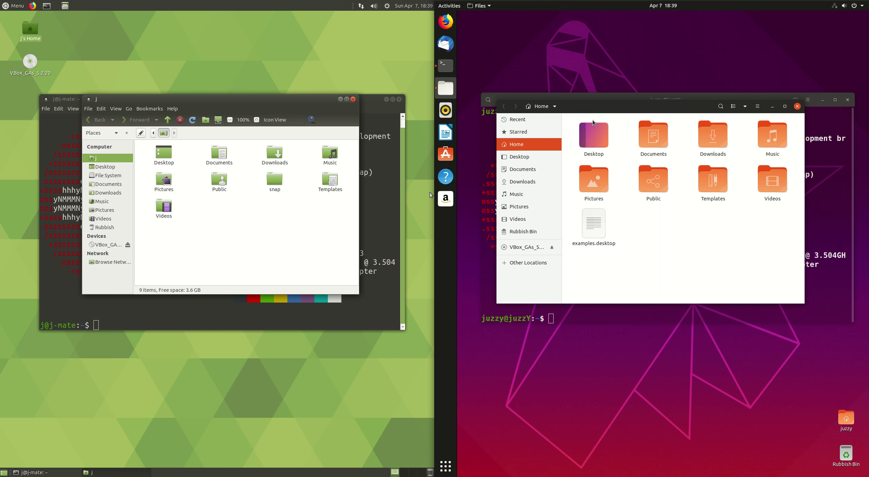
mouse_move(643, 110)
left_mouse_down()
mouse_move(649, 91)
mouse_move(651, 120)
left_mouse_up()
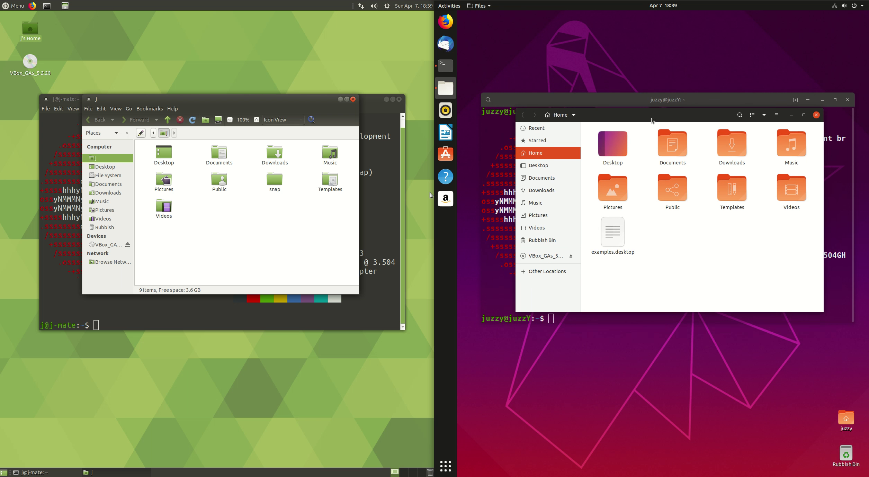
left_click(353, 99)
left_click(445, 65)
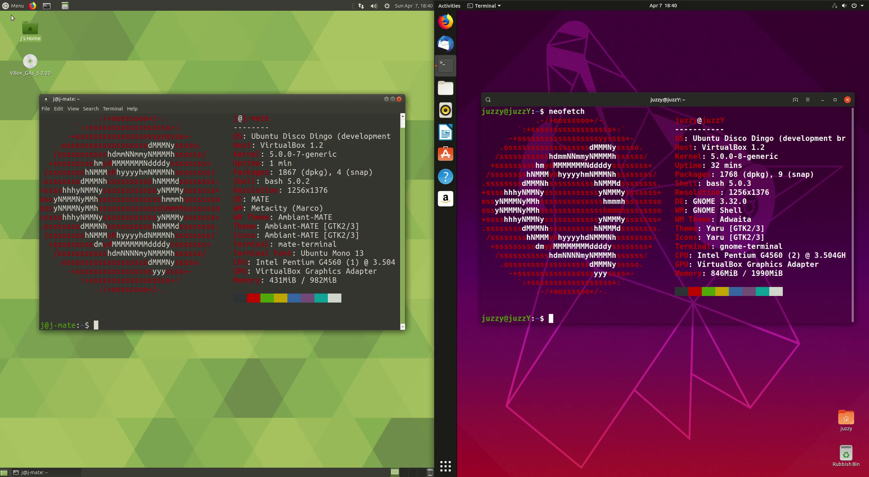
Browse the MATE menu's application categories and all pages of the GNOME applications grid, and close the MATE menu.
left_click(10, 8)
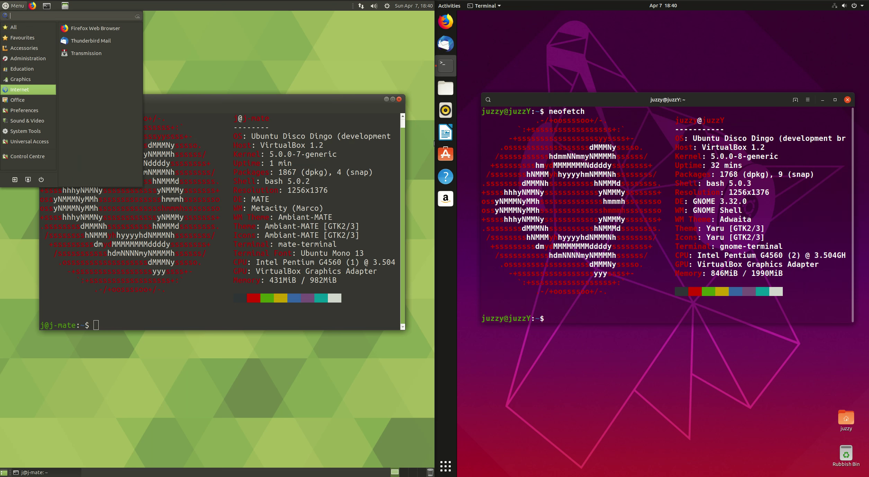
left_click(451, 467)
mouse_move(35, 131)
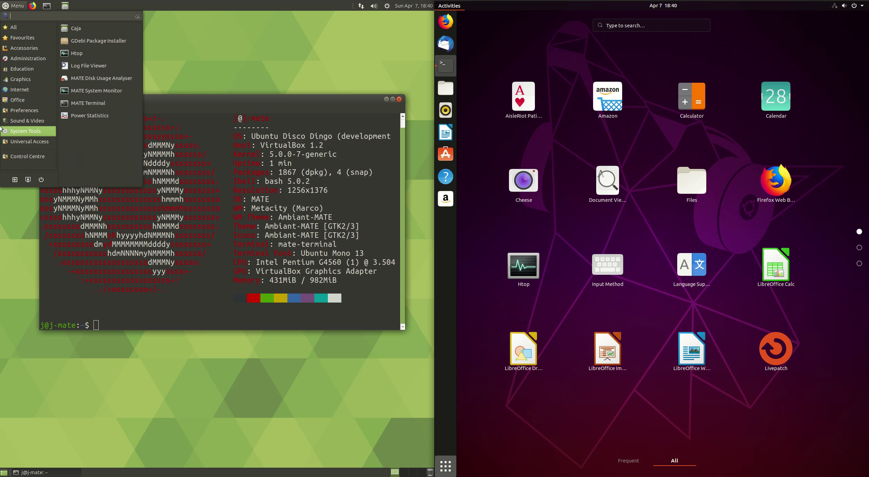
mouse_move(20, 79)
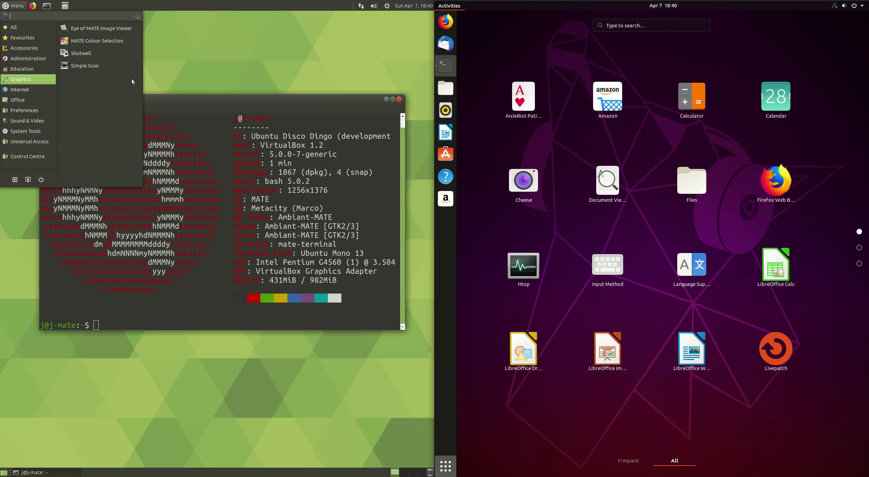
scroll(692, 269, "down", 1)
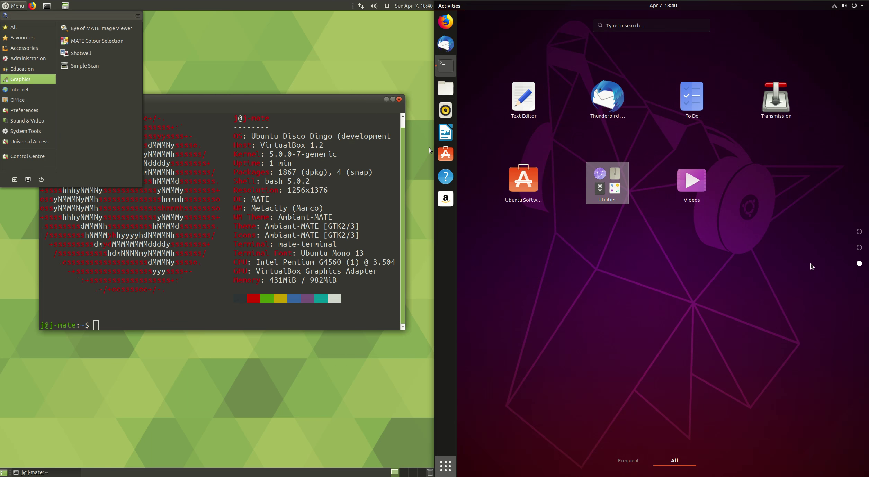
scroll(803, 272, "down", 1)
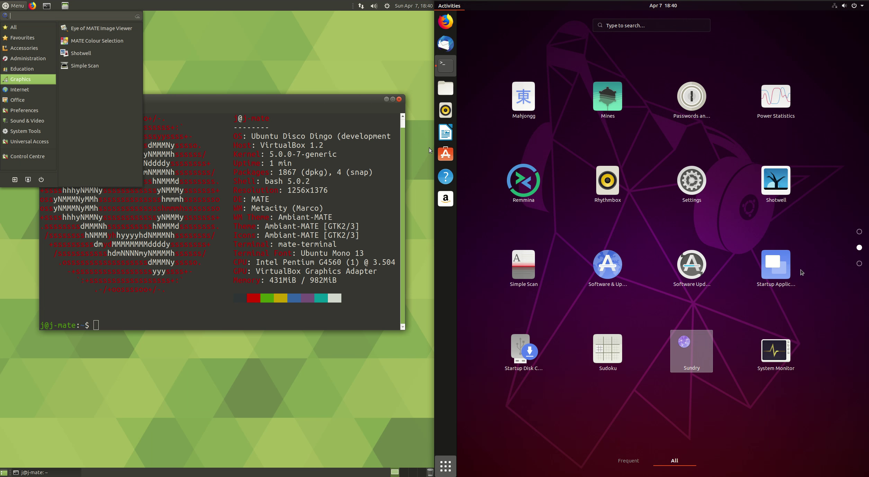
scroll(677, 217, "up", 1)
left_click(326, 91)
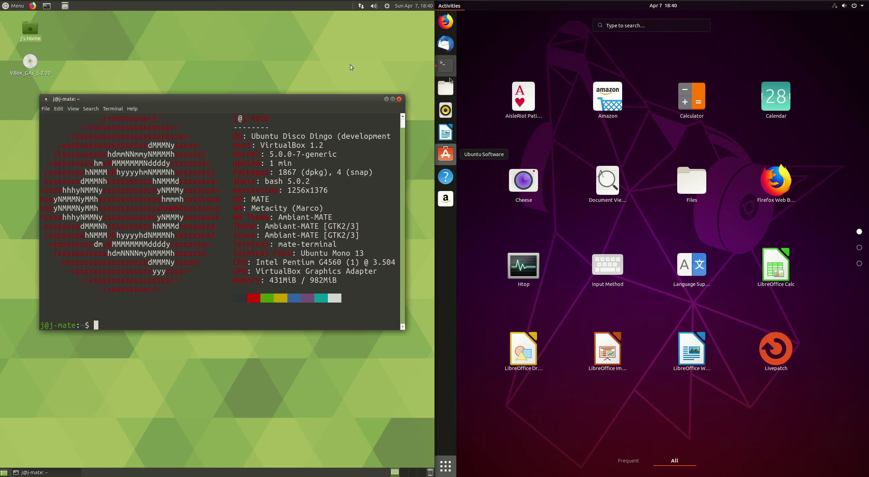
Close the GNOME applications grid and return to the desktop with the terminal.
left_click(496, 41)
key("Escape")
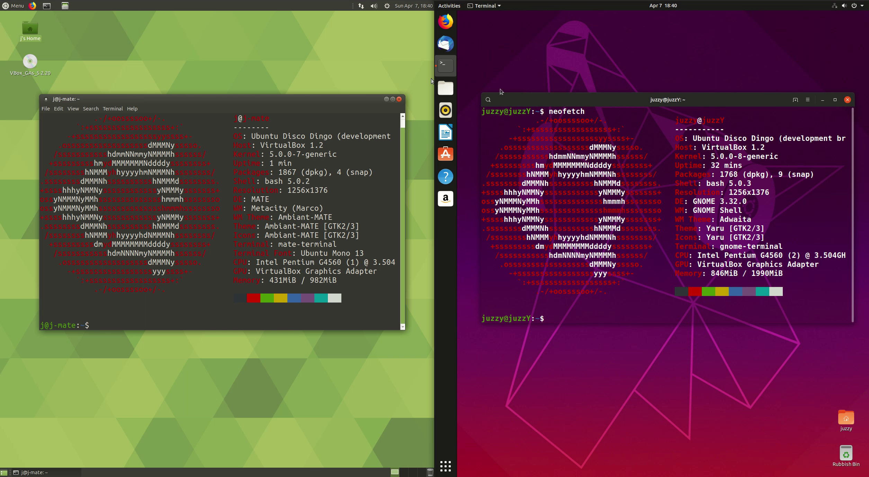
left_click(218, 63)
left_click_drag(699, 411, 579, 53)
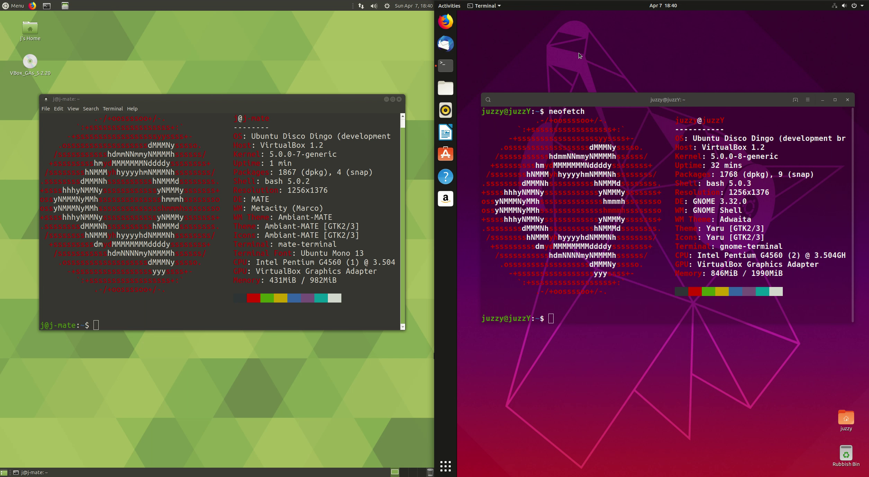
Highlight the kernel version in the neofetch output of the MATE terminal and of the GNOME terminal to compare them.
left_click(285, 159)
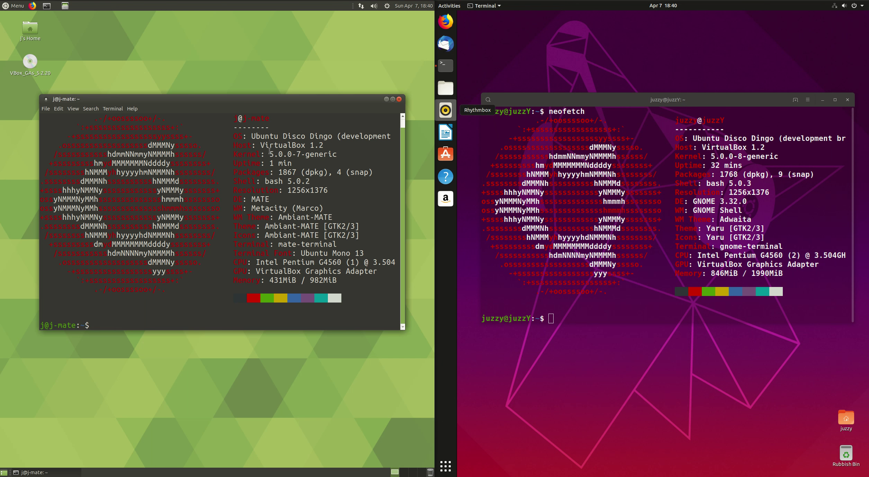
left_click_drag(269, 151, 305, 154)
left_click_drag(286, 100, 283, 97)
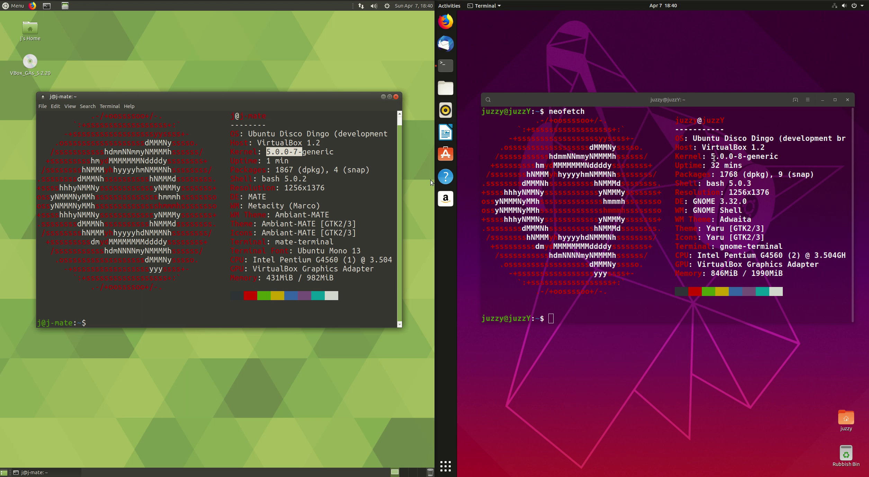
left_click_drag(708, 156, 743, 159)
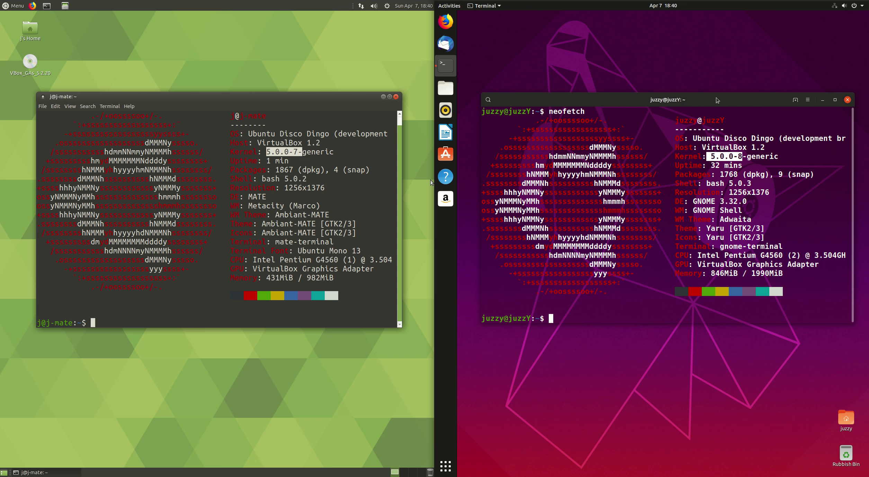
left_click(734, 158)
left_click_drag(744, 158, 738, 165)
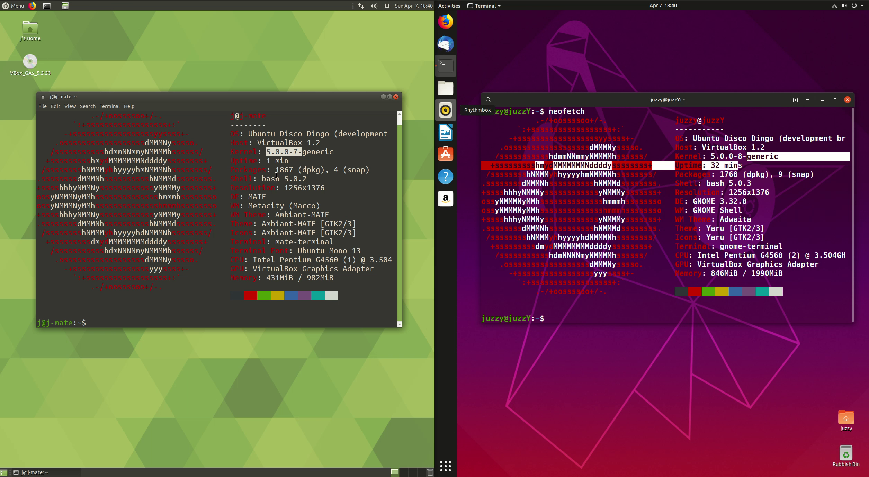
mouse_move(269, 102)
left_mouse_down()
mouse_move(251, 104)
mouse_move(261, 105)
left_mouse_up()
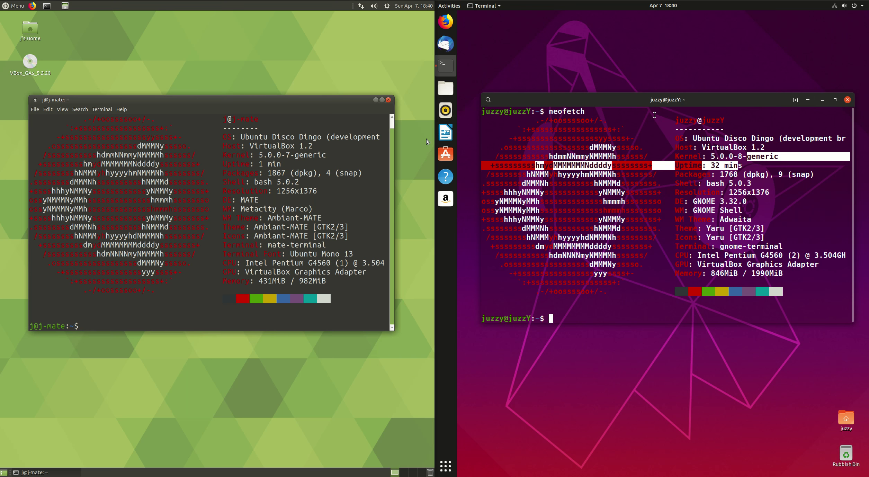
left_click_drag(658, 104, 658, 101)
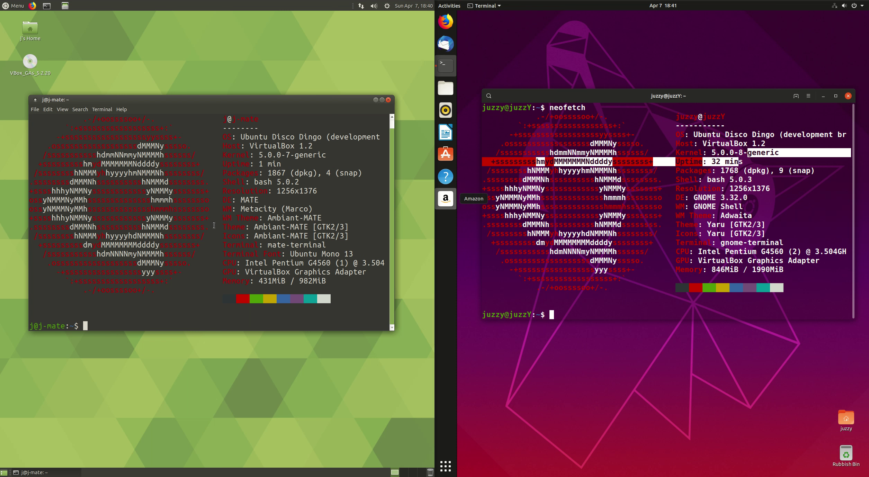
Run htop in the MATE terminal and in the GNOME terminal, suspending the top command started first on GNOME.
type("htop")
key("Return")
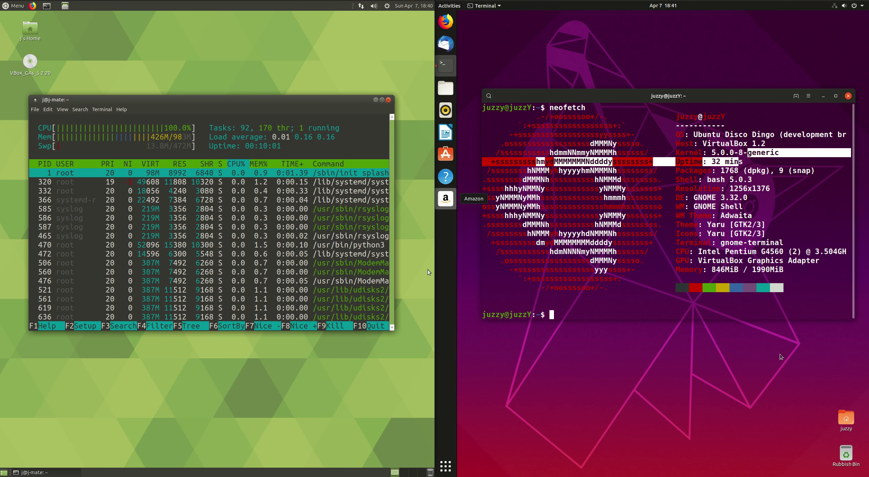
left_click(694, 250)
type("top")
key("Return")
key("ctrl+z")
type("htop")
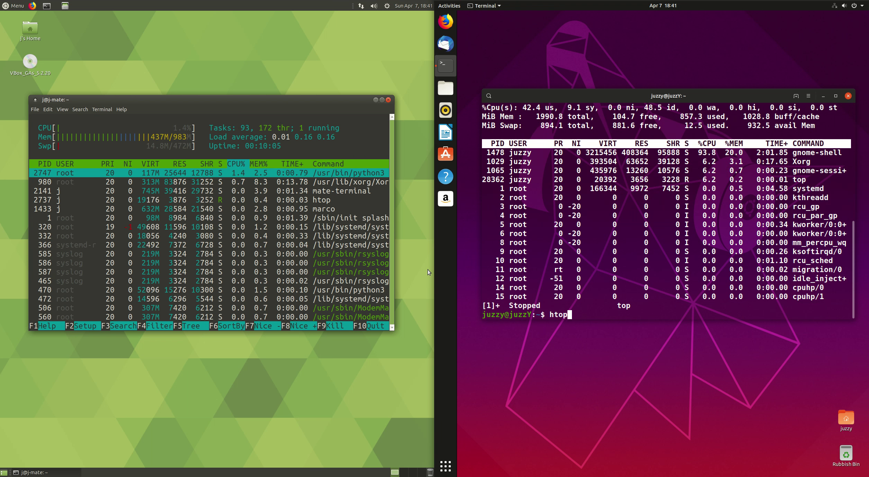
key("Return")
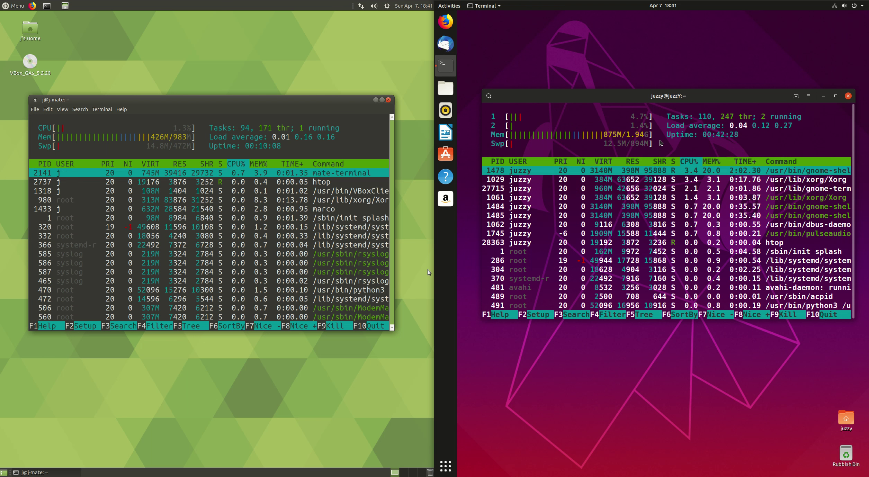
Compare the CPU, memory and task figures in both htop views, shifting the two terminal windows slightly.
mouse_move(673, 99)
left_mouse_down()
mouse_move(661, 88)
mouse_move(670, 103)
left_mouse_up()
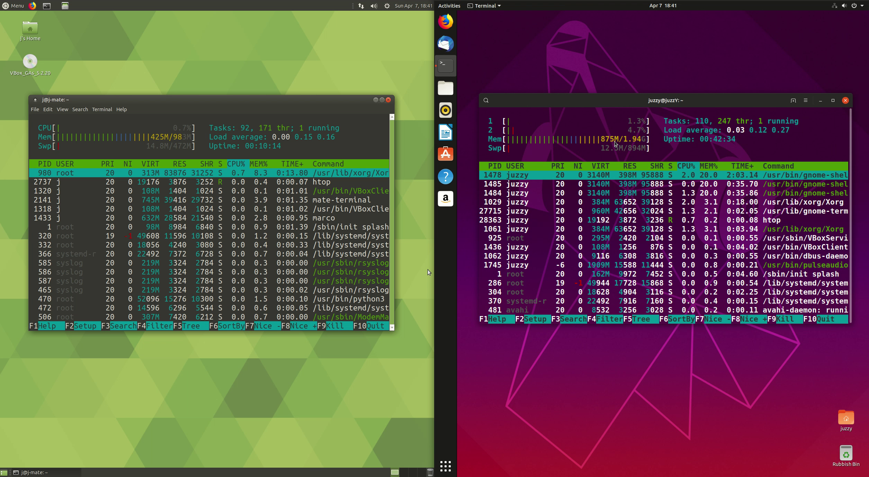
mouse_move(680, 99)
left_mouse_down()
mouse_move(682, 143)
mouse_move(683, 95)
left_mouse_up()
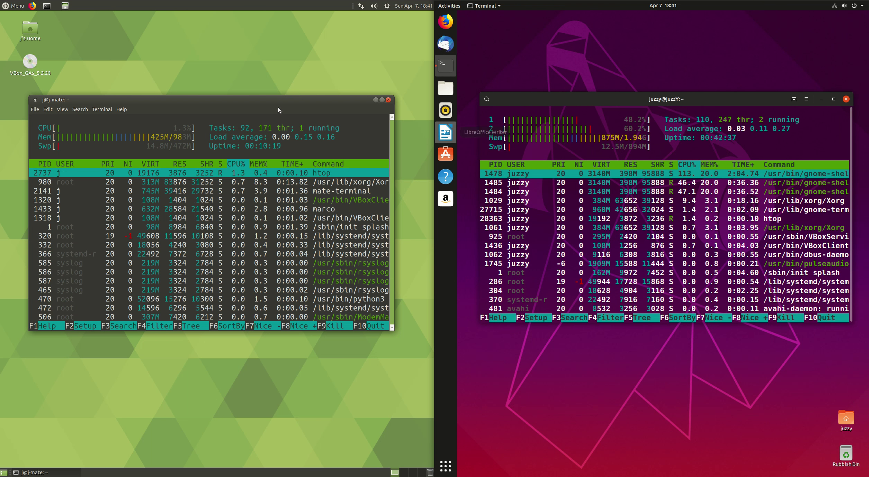
left_click_drag(277, 102, 275, 102)
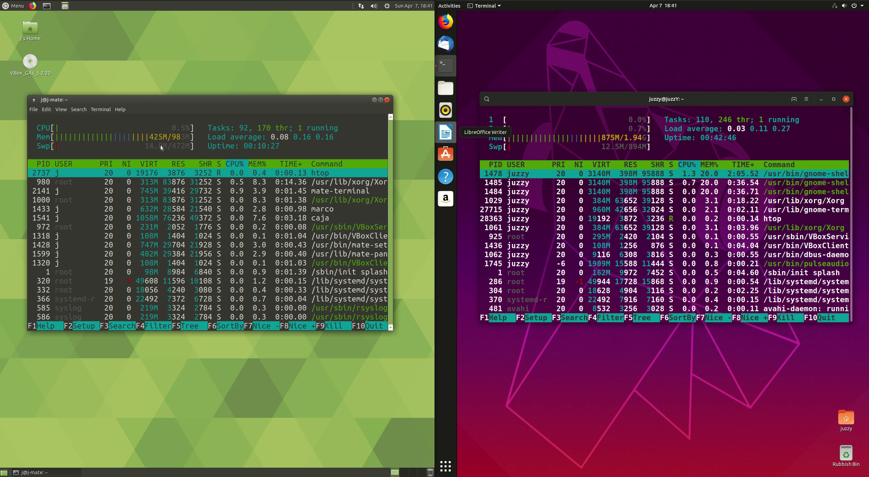
left_click_drag(187, 100, 195, 94)
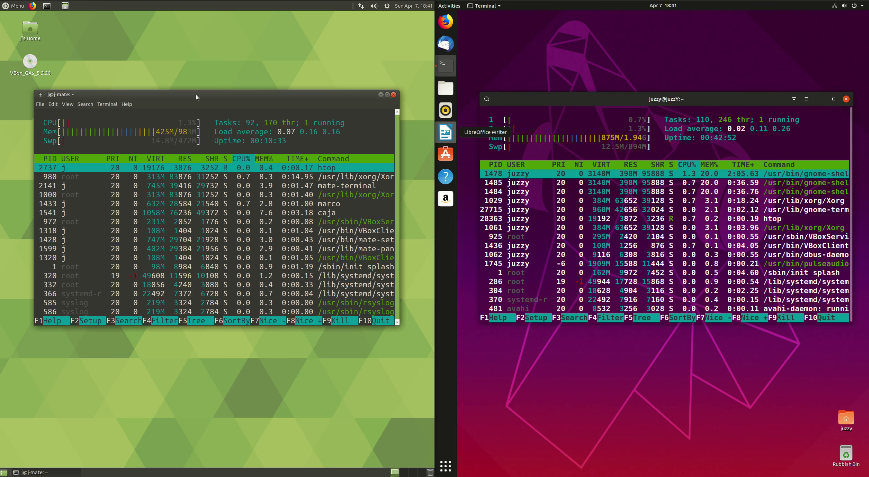
mouse_move(195, 96)
left_mouse_down()
mouse_move(180, 105)
mouse_move(202, 98)
left_mouse_up()
left_click_drag(679, 98, 684, 93)
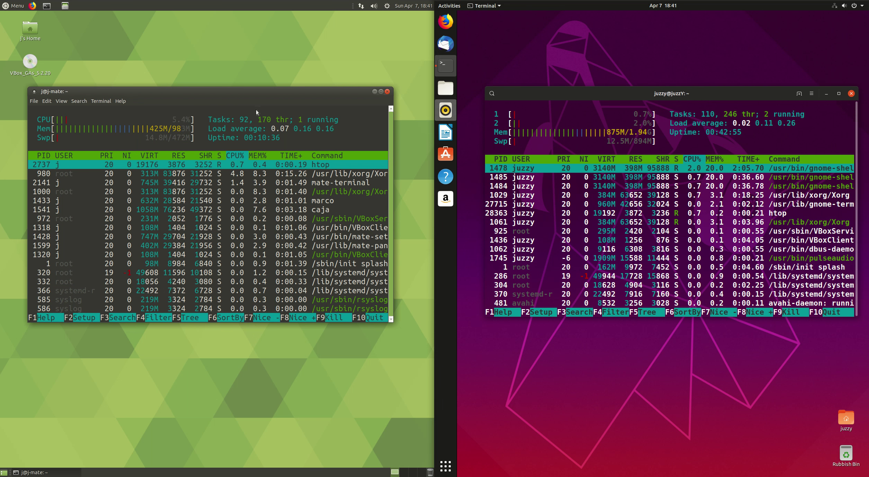
left_click_drag(263, 98, 259, 108)
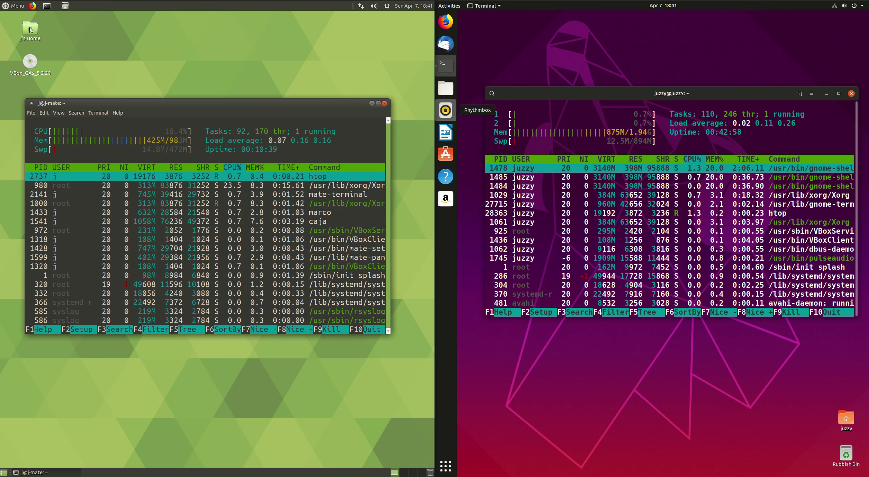
View the Office applications in the MATE menu and close the menu.
left_click(15, 6)
mouse_move(17, 99)
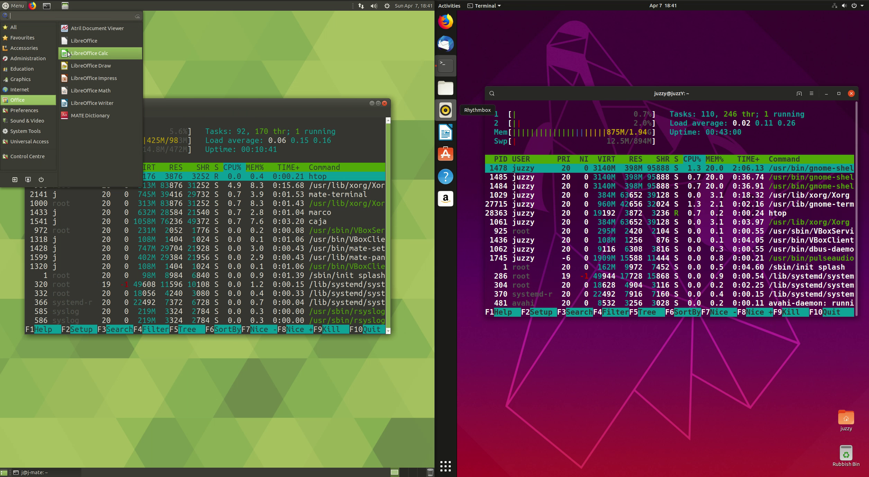
left_click(284, 107)
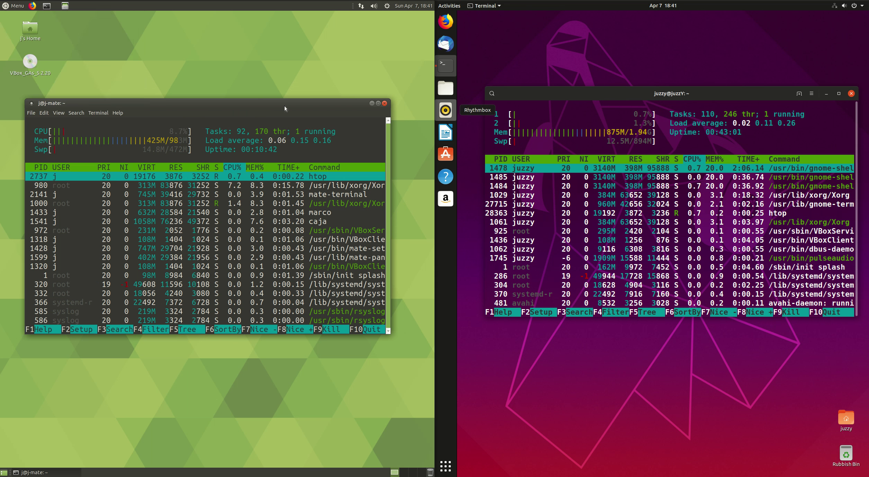
Move the MATE and GNOME terminal windows lower on their desktops so they sit at about the same height.
left_click_drag(284, 106, 293, 150)
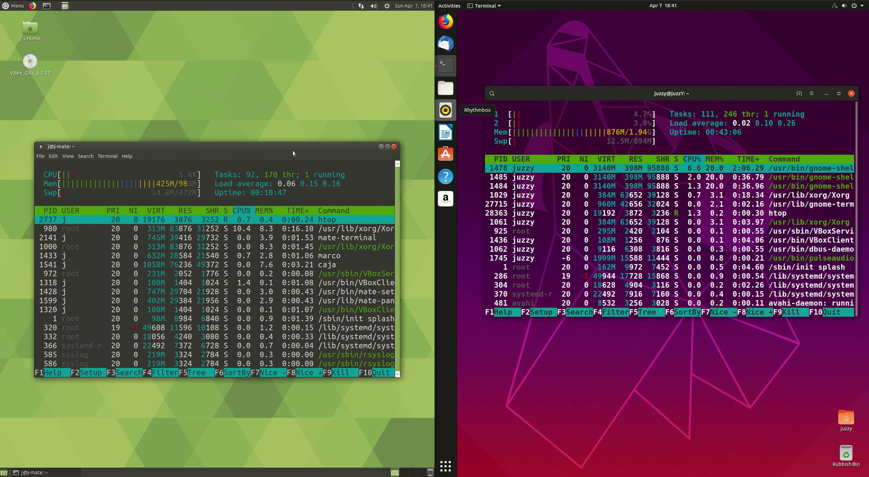
left_click_drag(293, 150, 286, 124)
left_click_drag(703, 93, 685, 119)
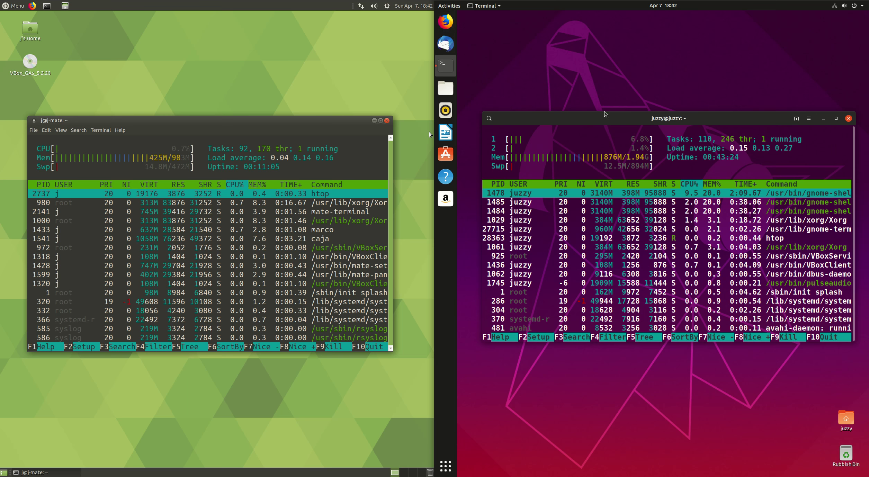
left_click_drag(646, 122, 643, 123)
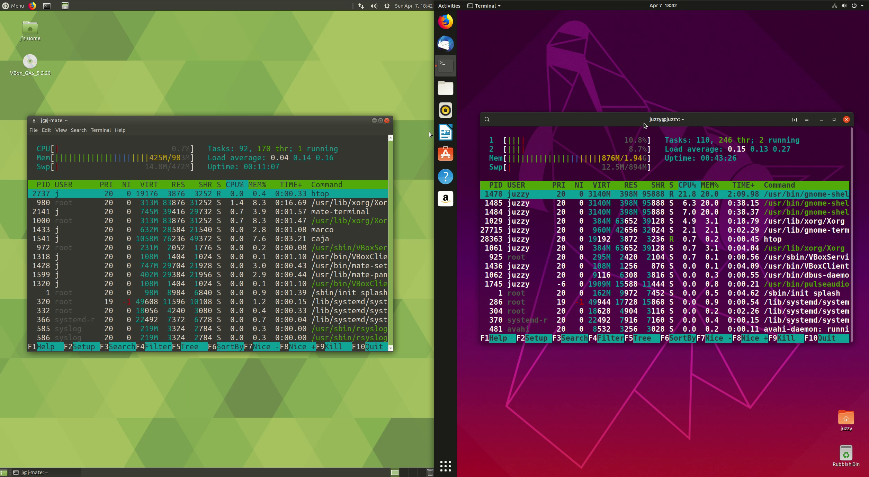